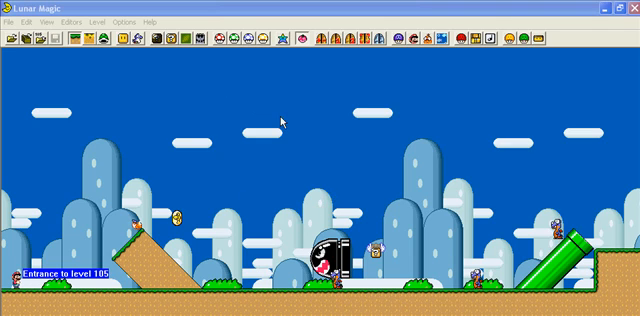
Step: Switch Lunar Magic into the Overworld Editor to show the world maps
click(200, 40)
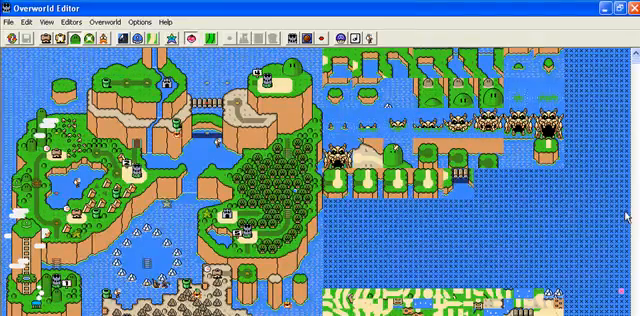
drag(636, 72, 624, 199)
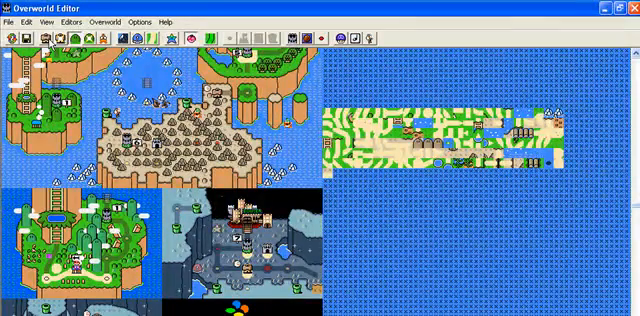
click(46, 38)
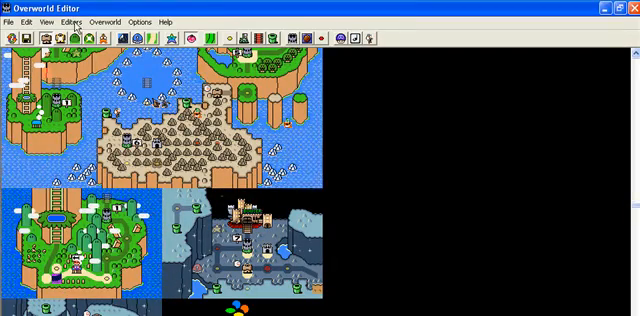
click(24, 19)
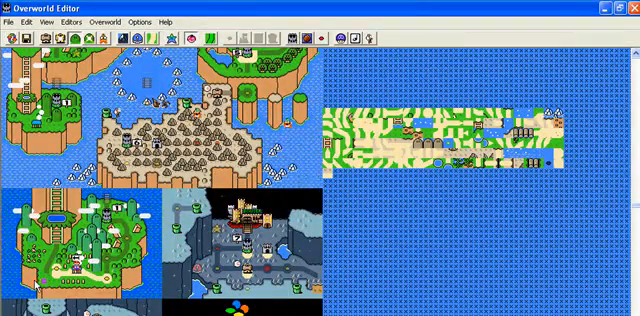
click(45, 39)
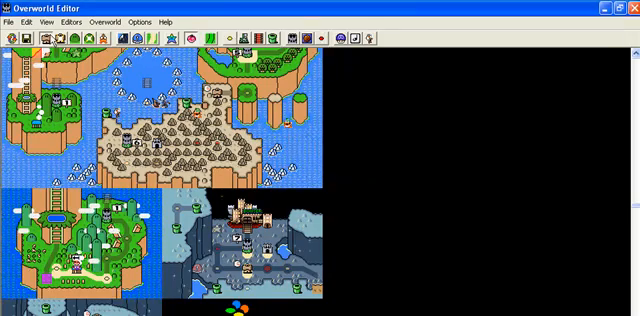
click(23, 19)
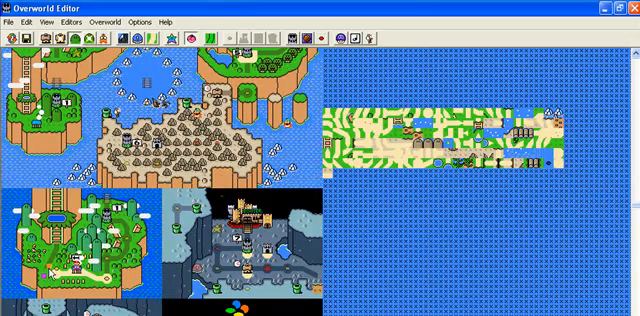
Step: Show the Layer 1 level-path overlay, hide the tile palette, and select the level tile beside Mario and a mountain-path spot
key(F1)
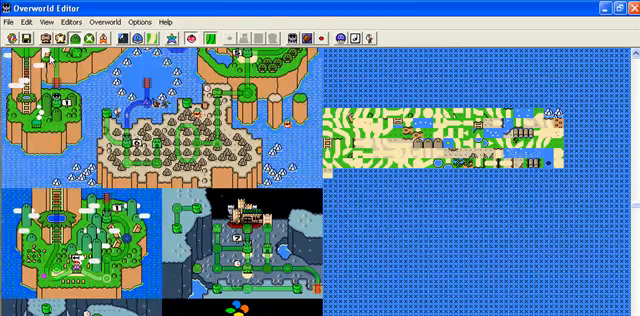
click(44, 40)
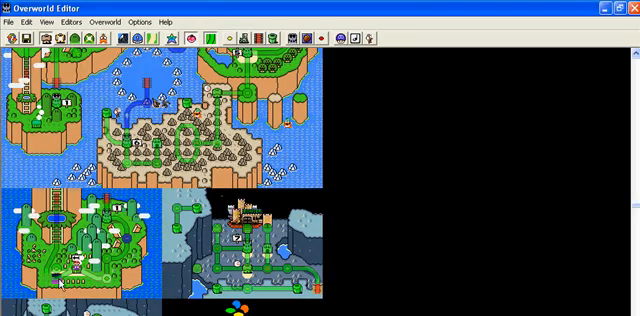
click(62, 279)
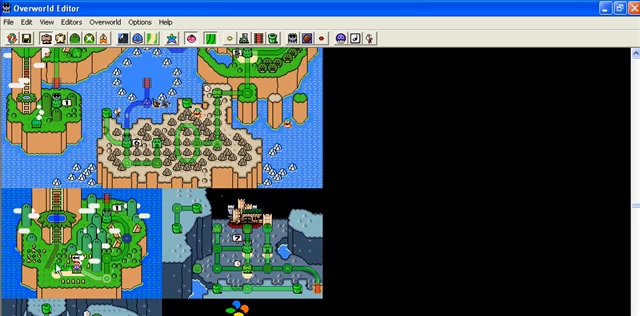
click(186, 141)
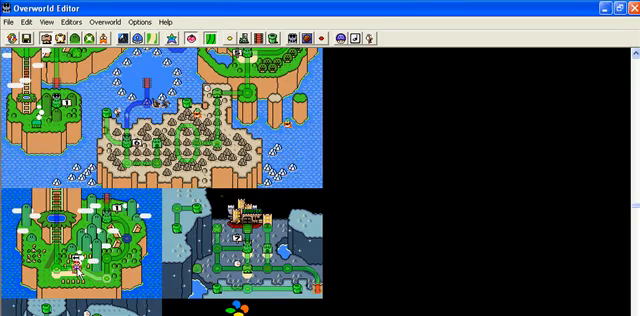
Step: Tick Enable Right for level 104's tile settings, then check level 105's settings and close them
click(229, 38)
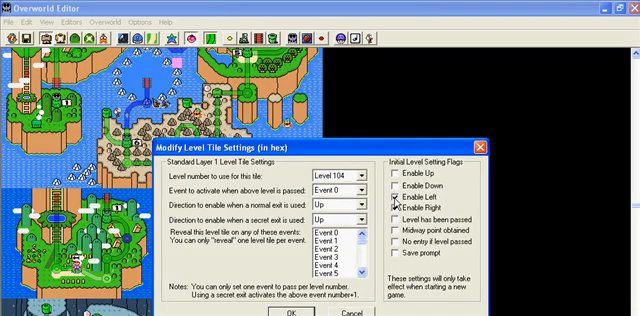
click(395, 208)
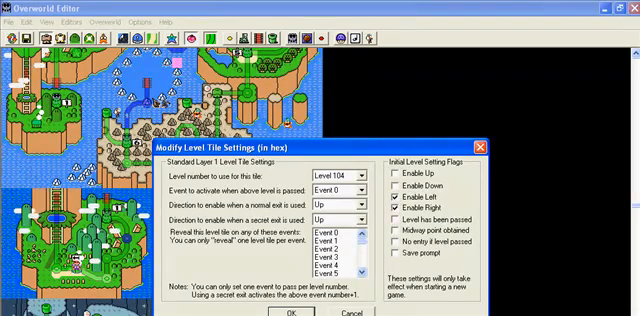
key(Return)
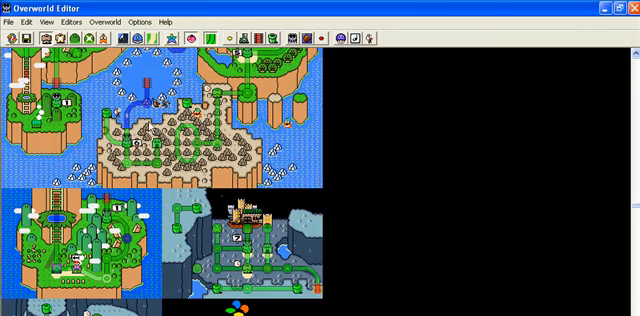
click(232, 38)
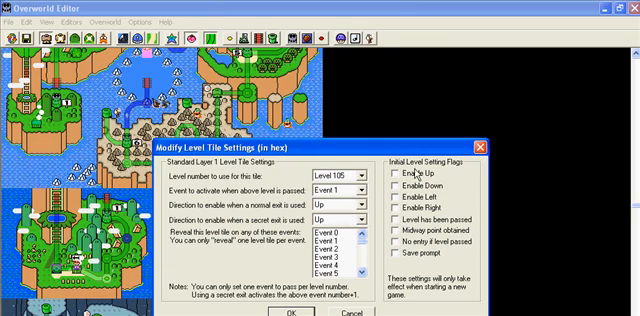
click(290, 311)
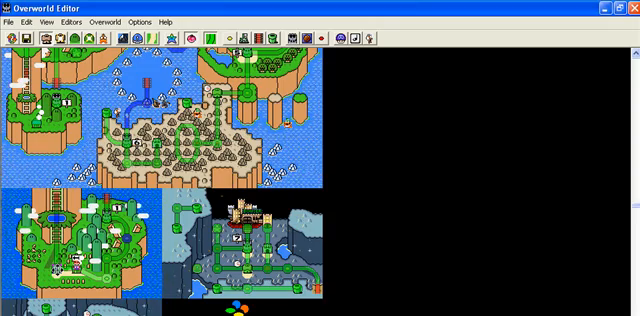
Step: Bring the tile palette back beside the maps and leave the green path overlay hidden
key(Page_Down)
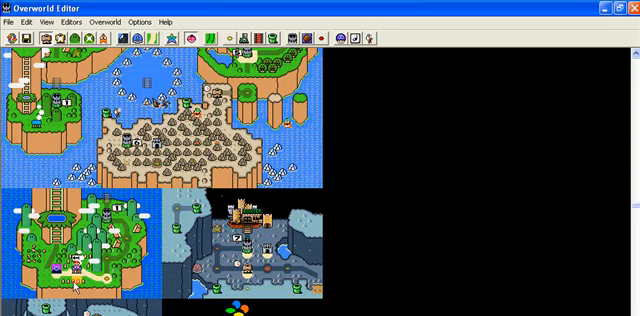
key(Page_Up)
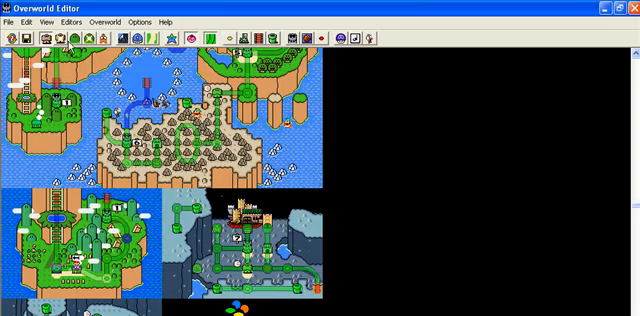
key(F1)
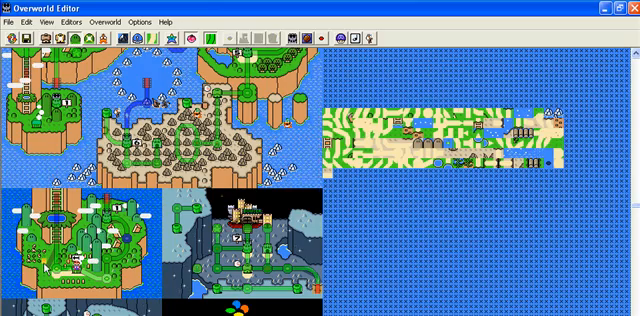
key(Page_Down)
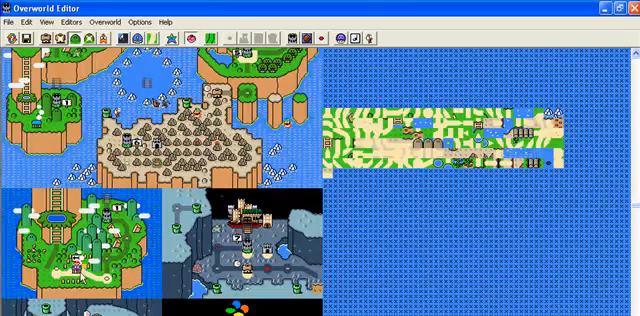